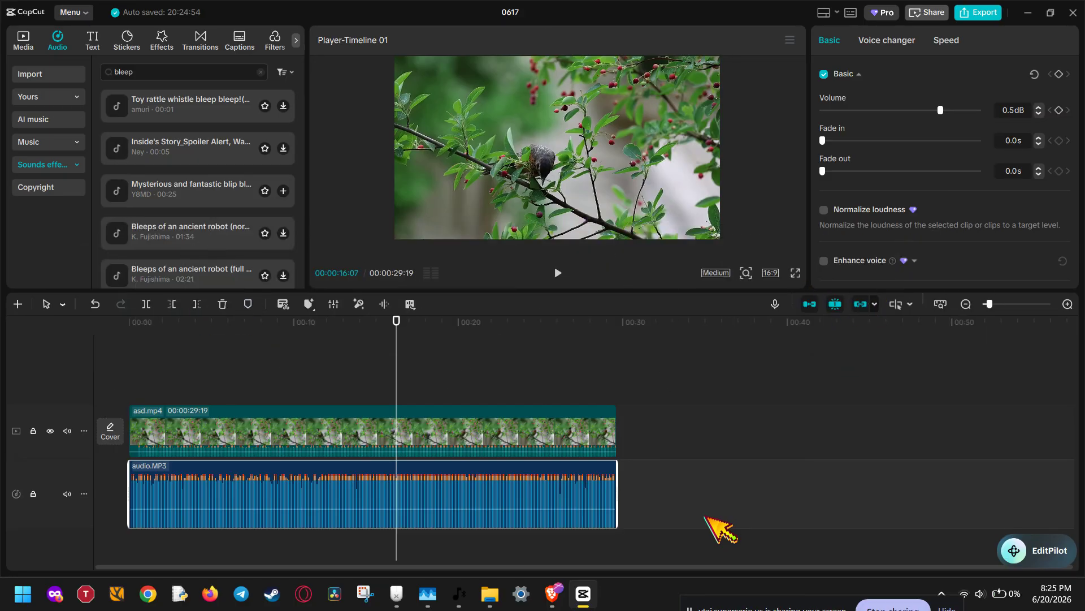
Step: Shift audio.MP3 about 2.7 seconds later on the timeline so it starts after the asd.mp4 clip
{"action": "left_click_drag", "start_coordinate": [529, 493], "coordinate": [573, 493]}
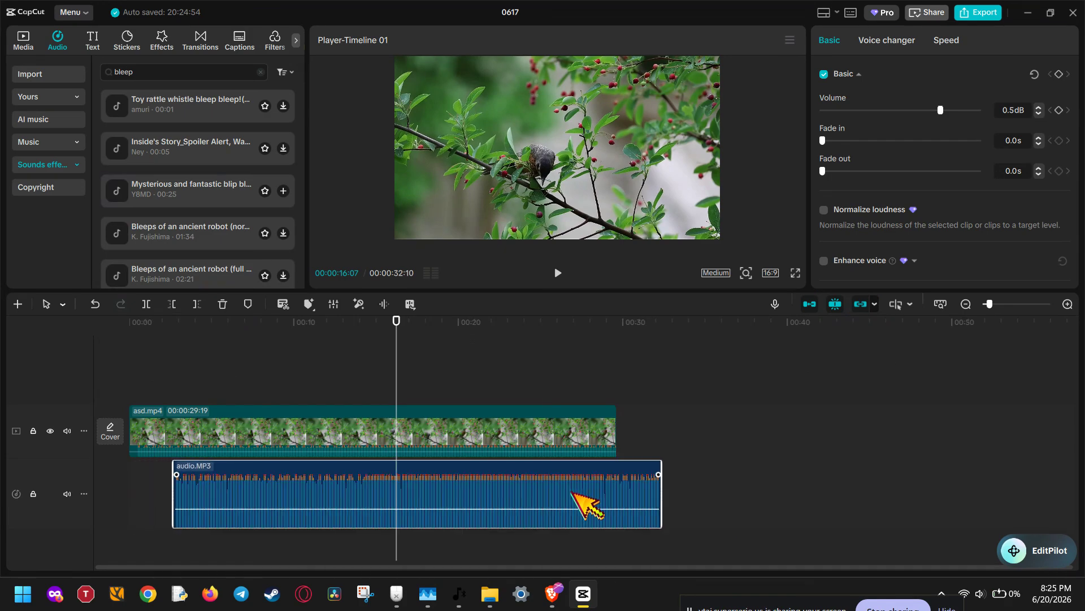
{"action": "left_click", "coordinate": [553, 434]}
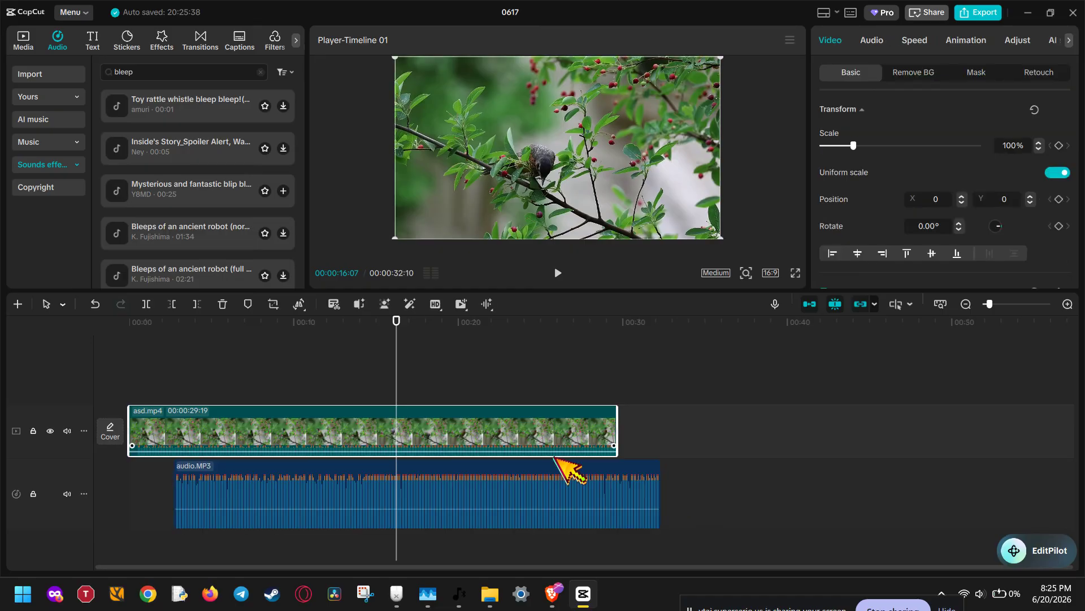
{"action": "left_click", "coordinate": [589, 523]}
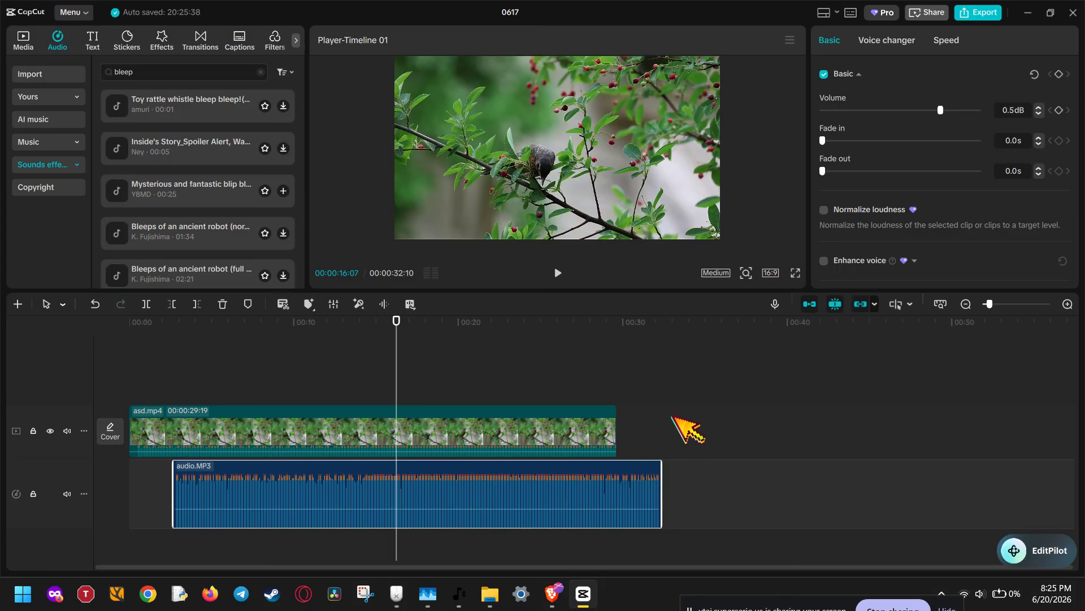
{"action": "left_click", "coordinate": [27, 44]}
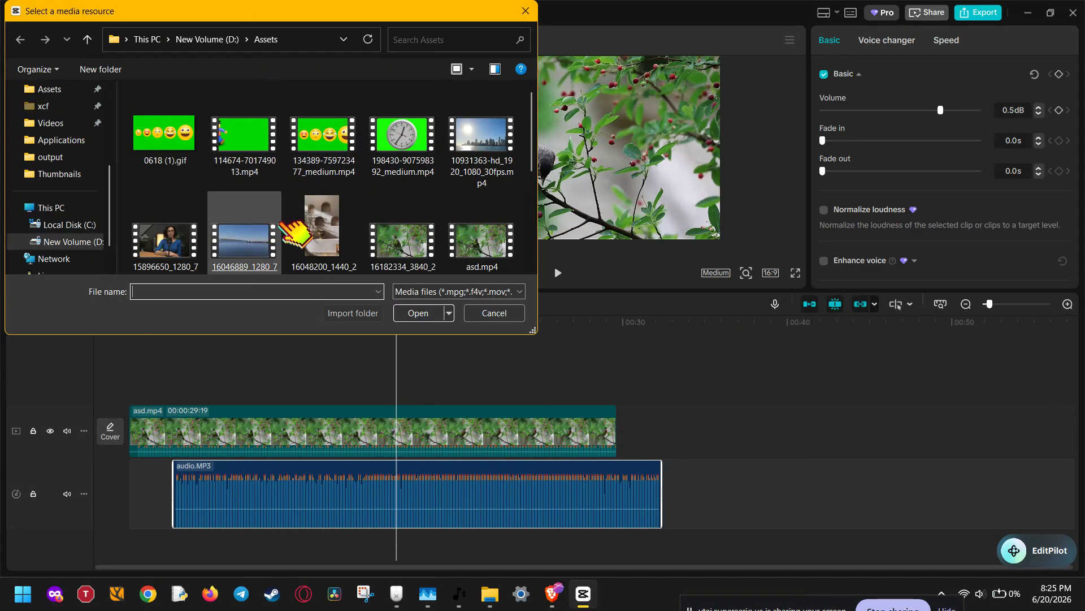
{"action": "scroll", "coordinate": [292, 229], "scroll_direction": "down", "scroll_amount": 5}
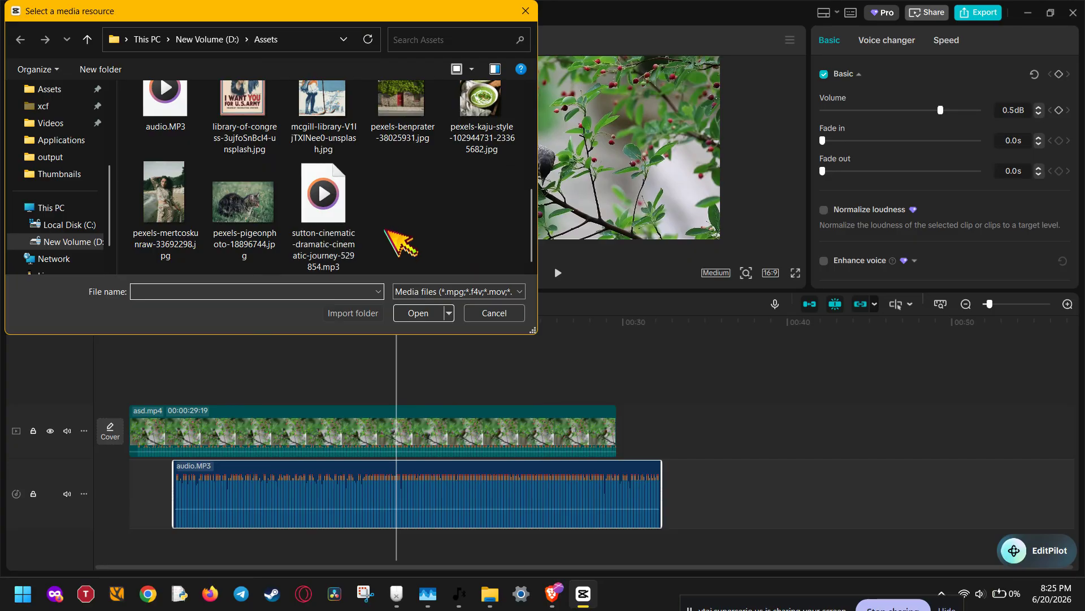
{"action": "left_click", "coordinate": [502, 312]}
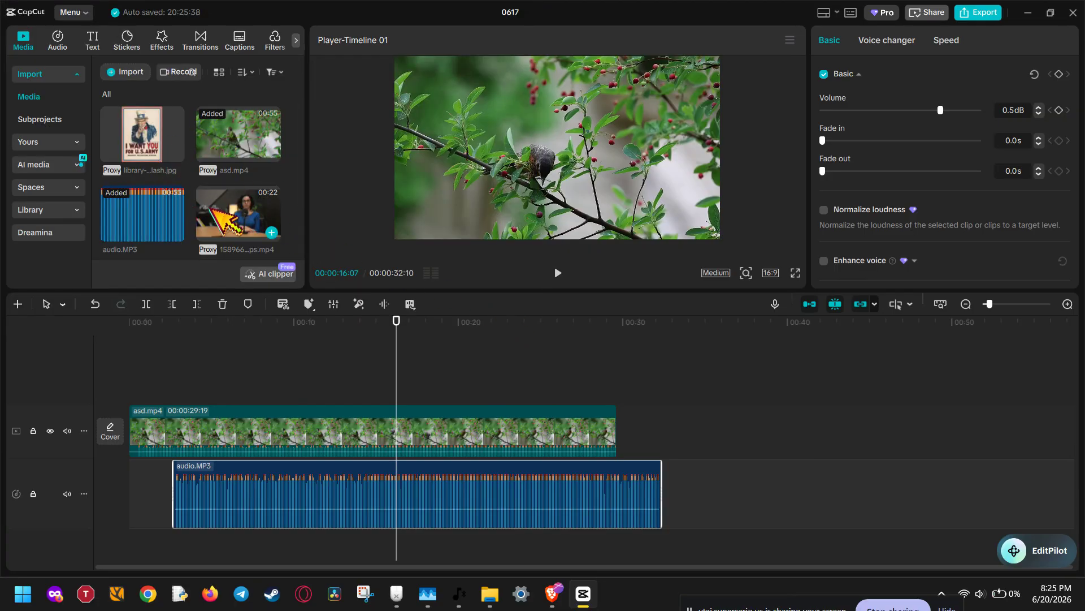
Step: Add the 22-second video of the woman at the microphone to the main track directly after asd.mp4
{"action": "scroll", "coordinate": [193, 175], "scroll_direction": "down", "scroll_amount": 3}
{"action": "scroll", "coordinate": [192, 175], "scroll_direction": "up", "scroll_amount": 3}
{"action": "left_click_drag", "start_coordinate": [226, 218], "coordinate": [626, 433]}
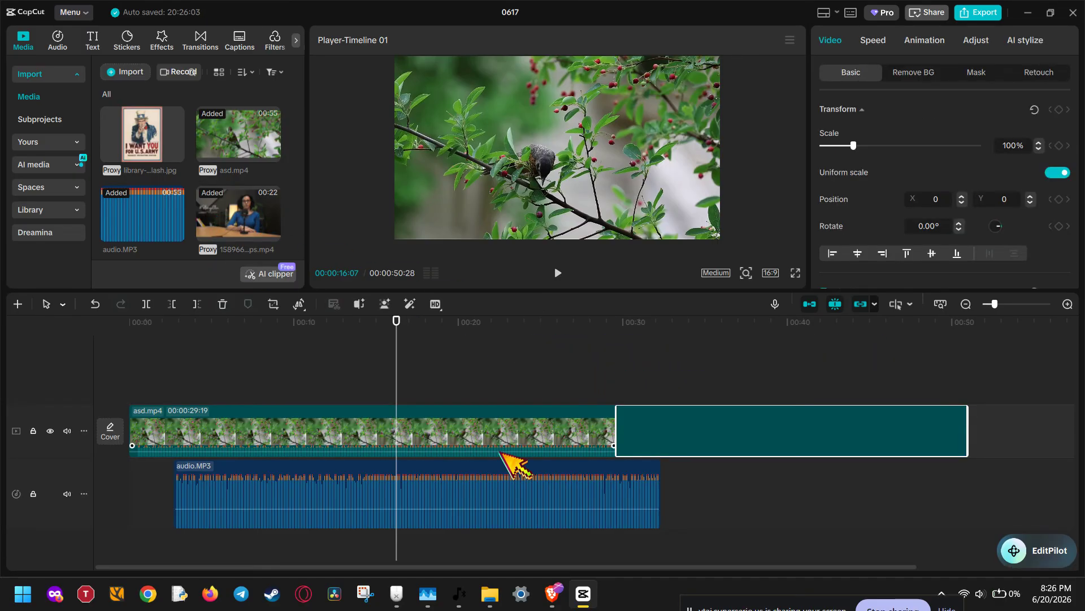
Step: Delete the asd.mp4 and audio.MP3 clips from the timeline, keeping only the video of the woman
{"action": "left_click", "coordinate": [477, 439]}
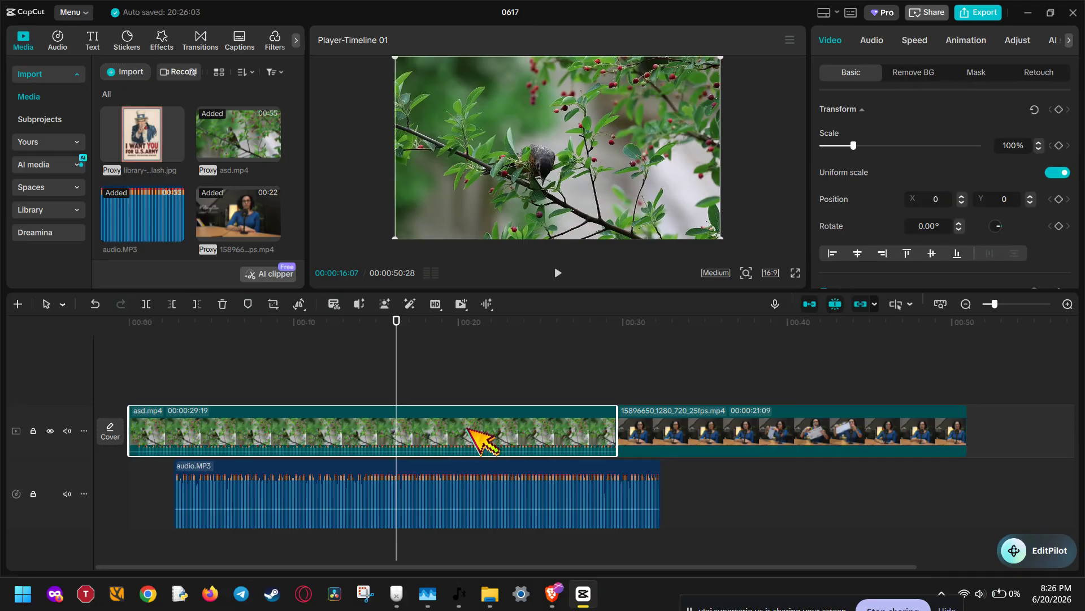
{"action": "key", "text": "Delete"}
{"action": "left_click", "coordinate": [465, 435]}
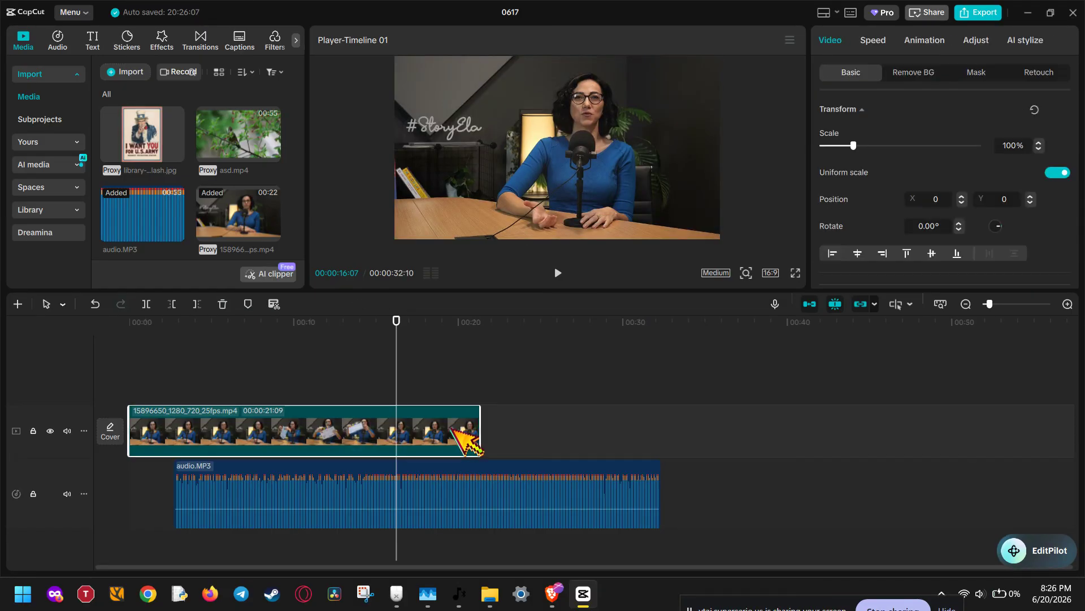
{"action": "left_click", "coordinate": [487, 475]}
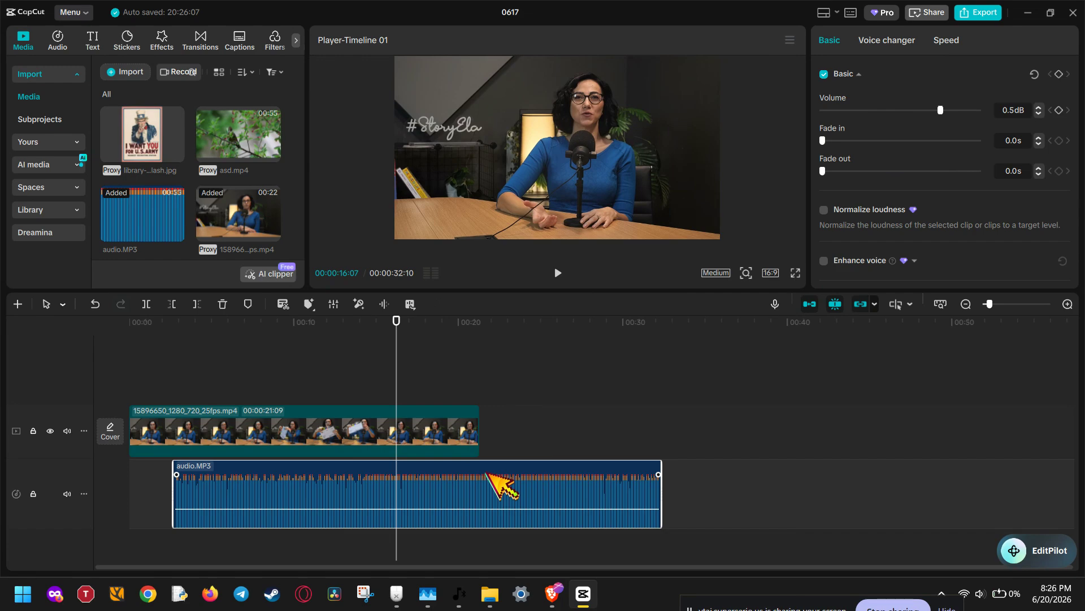
{"action": "key", "text": "Delete"}
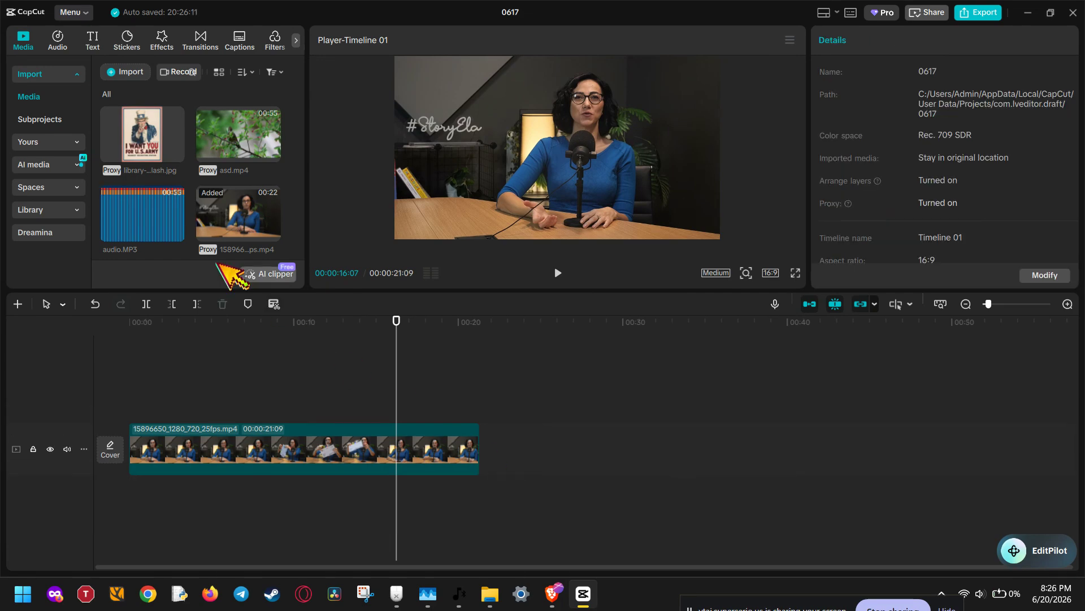
Step: Add audio.MP3 beneath the video at the timeline's start and trim its end to match the video clip's end
{"action": "left_click_drag", "start_coordinate": [158, 232], "coordinate": [120, 506]}
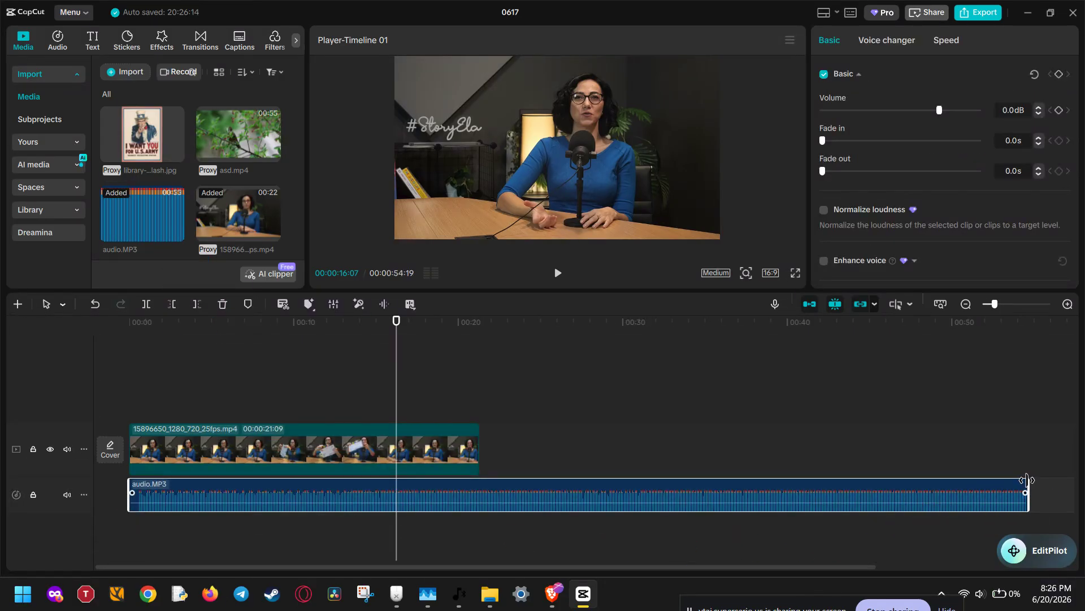
{"action": "left_click_drag", "start_coordinate": [1027, 479], "coordinate": [478, 488]}
Step: Select the video and audio clips together and review the actions available for them, including syncing video and audio
{"action": "left_click_drag", "start_coordinate": [523, 439], "coordinate": [449, 502]}
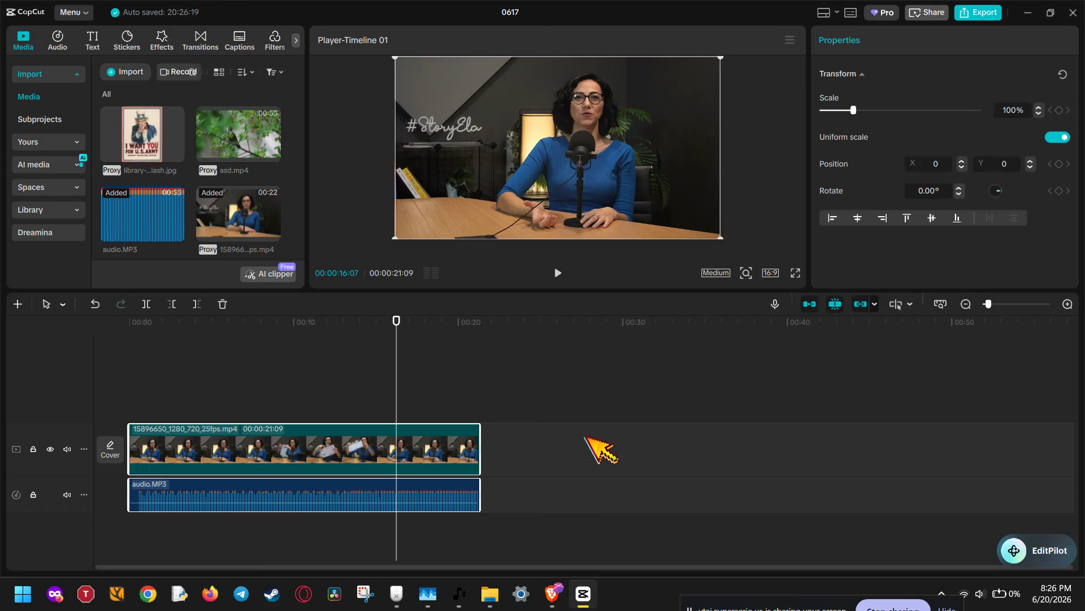
{"action": "left_click_drag", "start_coordinate": [563, 393], "coordinate": [425, 531]}
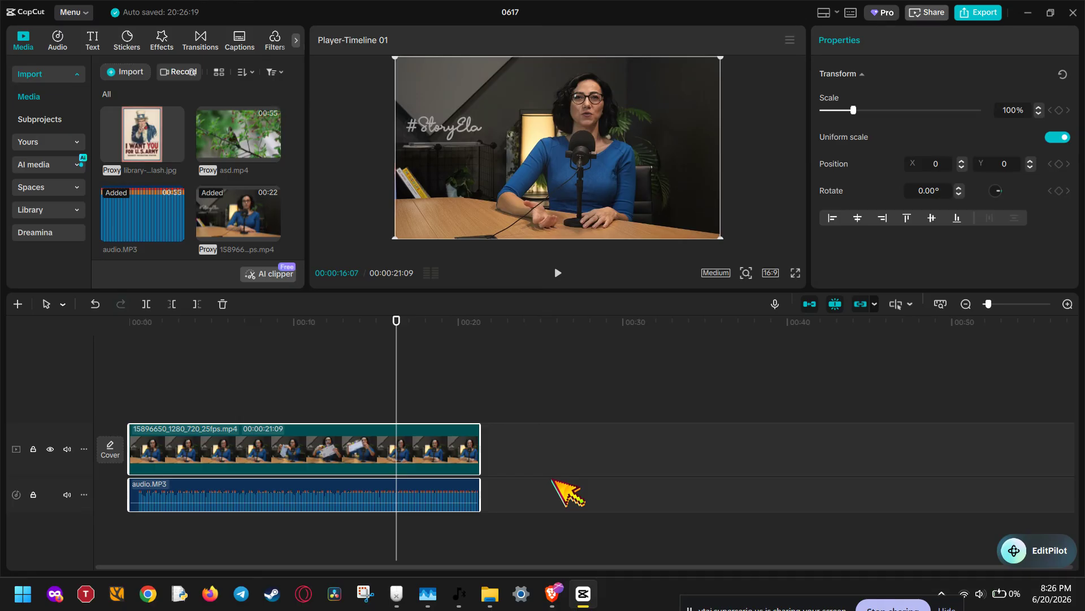
{"action": "right_click", "coordinate": [452, 453]}
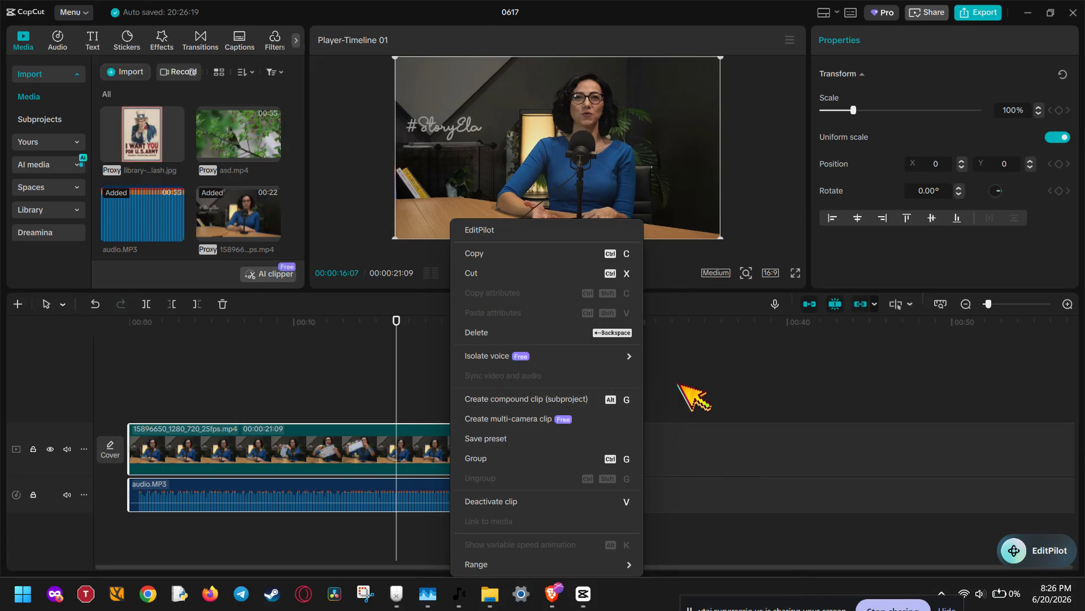
{"action": "left_click", "coordinate": [692, 432]}
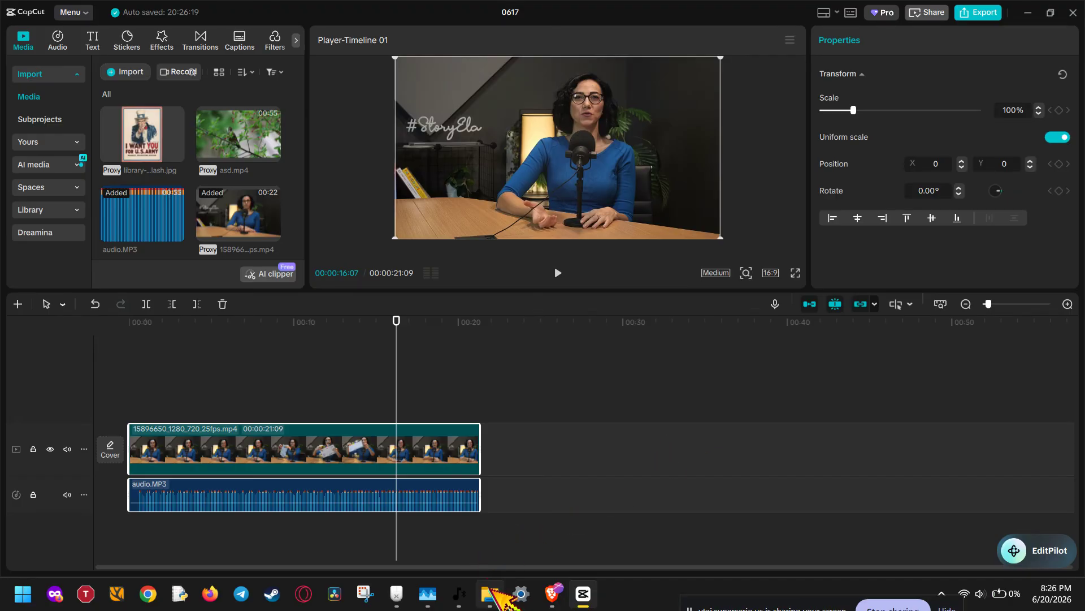
{"action": "mouse_move", "coordinate": [489, 589]}
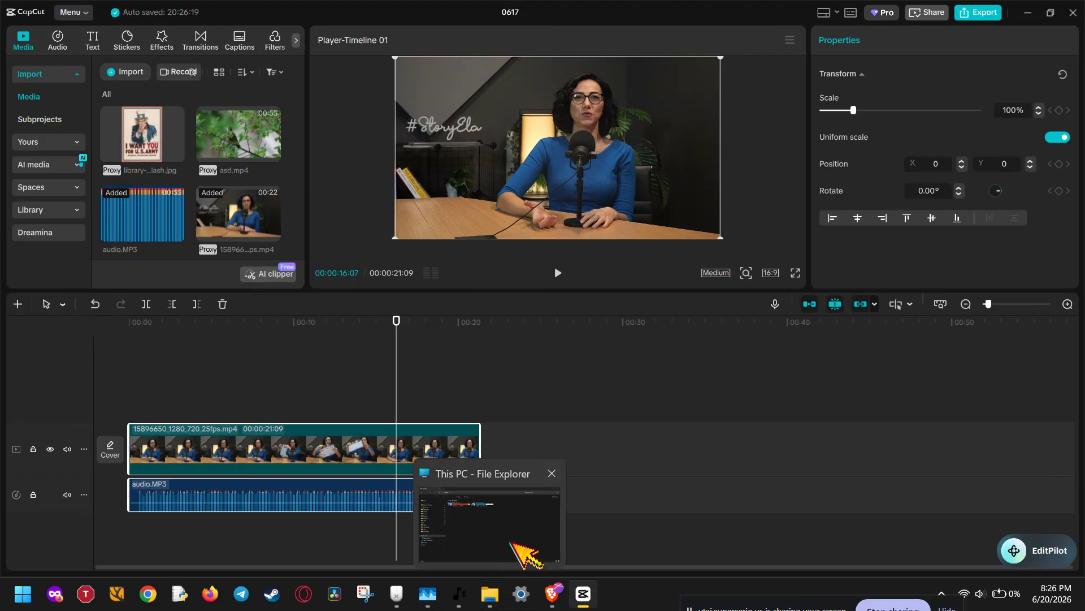
{"action": "left_click", "coordinate": [675, 502]}
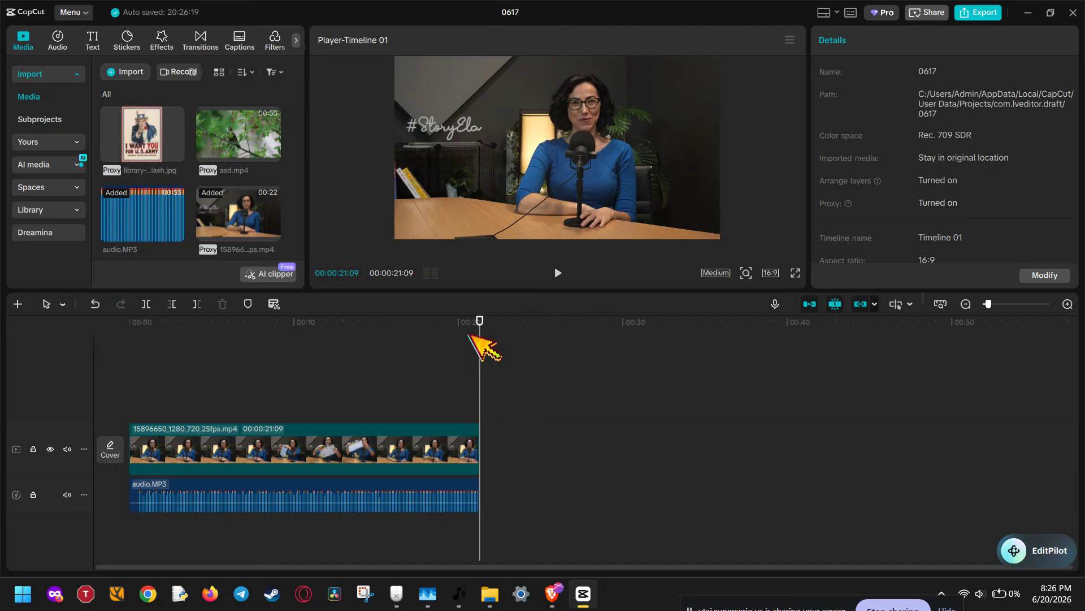
Step: Scrub the playhead back to the start of the clips and then return it to their end at 00:00:21:09
{"action": "left_click_drag", "start_coordinate": [480, 344], "coordinate": [131, 368]}
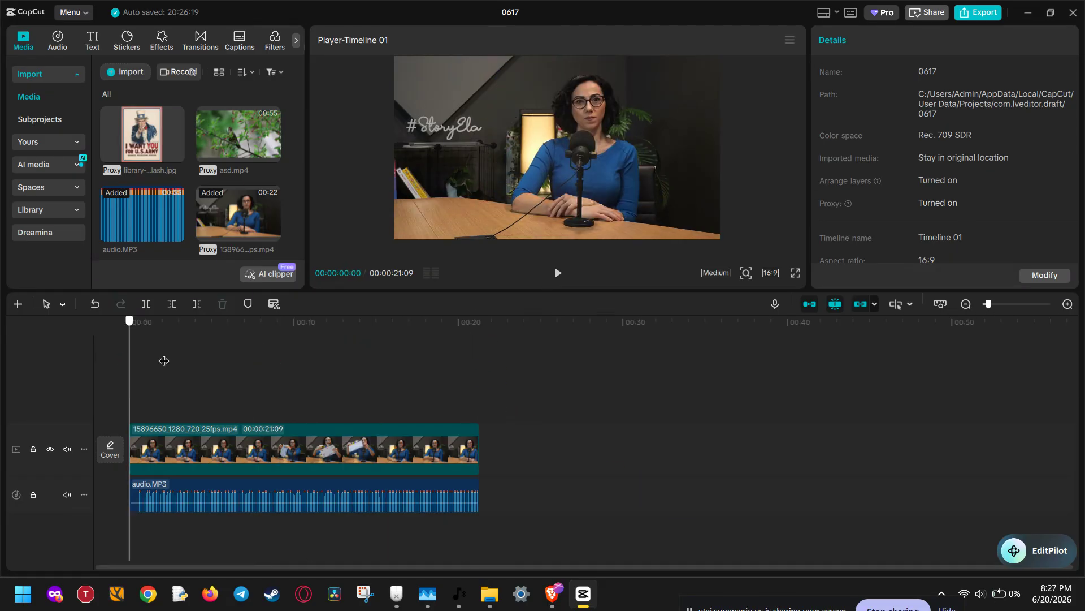
{"action": "left_click", "coordinate": [520, 362]}
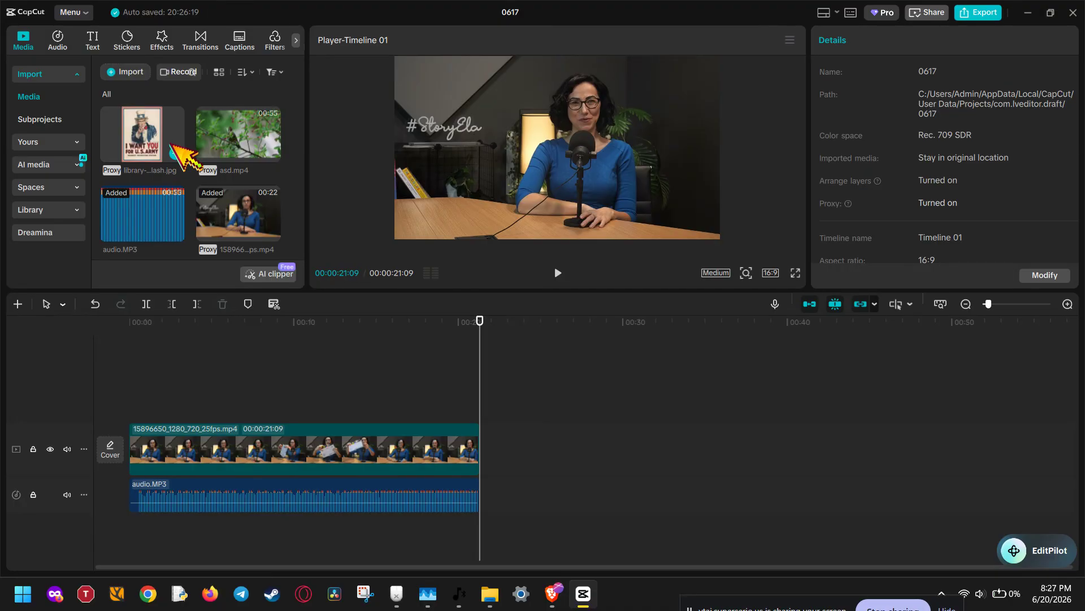
Step: Select audio.MP3, magnify the end of the timeline to single-frame level, and place the playhead at 00:00:21:05
{"action": "mouse_move", "coordinate": [283, 507]}
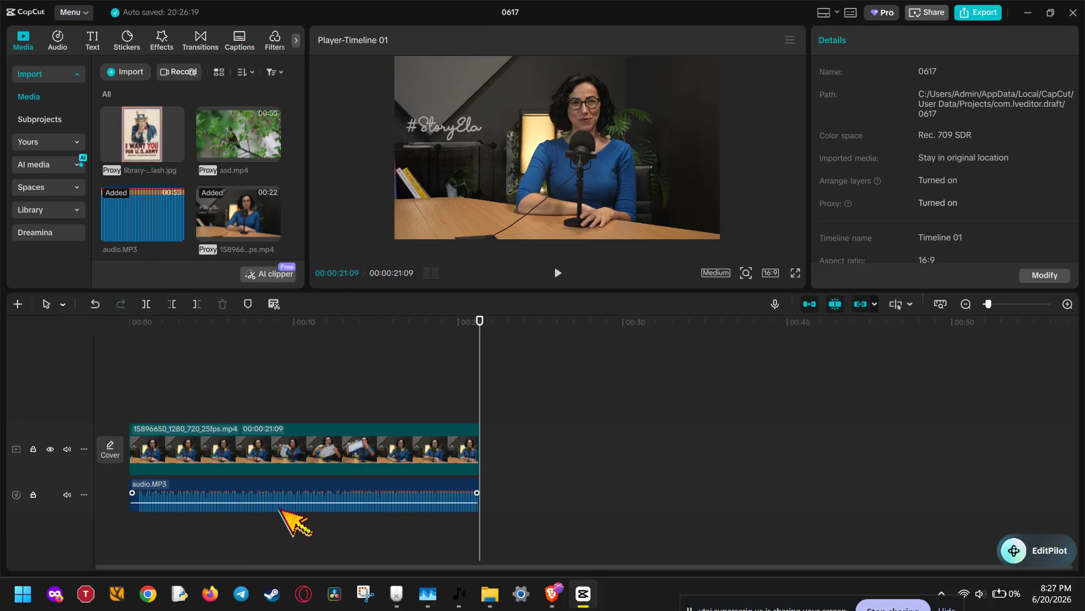
{"action": "mouse_move", "coordinate": [300, 493]}
{"action": "left_mouse_down"}
{"action": "mouse_move", "coordinate": [388, 490]}
{"action": "mouse_move", "coordinate": [296, 485]}
{"action": "left_mouse_up"}
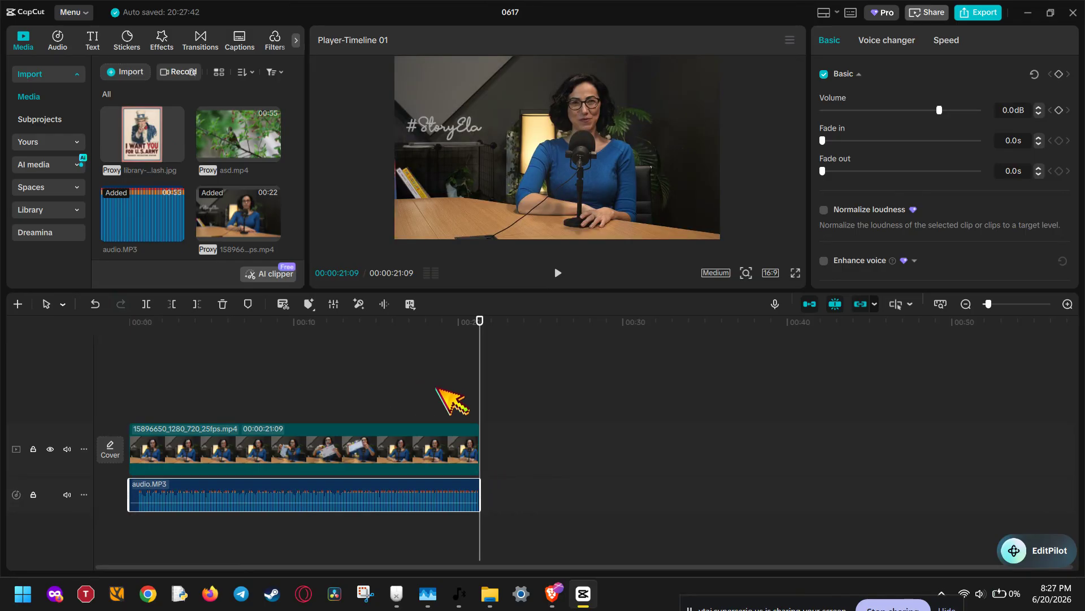
{"action": "left_click", "coordinate": [995, 304]}
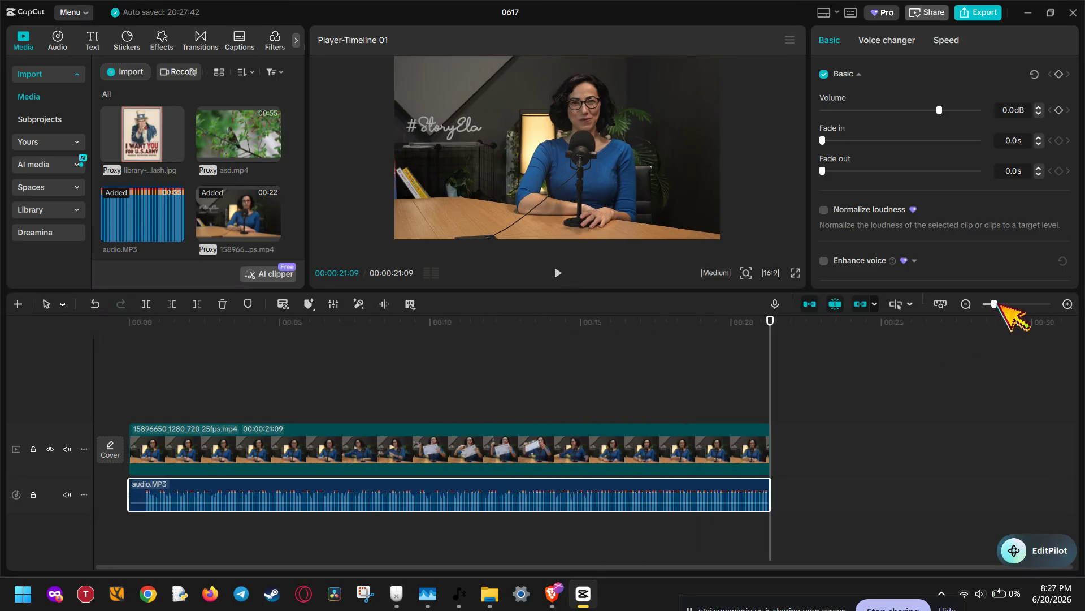
{"action": "mouse_move", "coordinate": [1007, 305]}
{"action": "left_mouse_down"}
{"action": "mouse_move", "coordinate": [1064, 285]}
{"action": "mouse_move", "coordinate": [1019, 305]}
{"action": "left_mouse_up"}
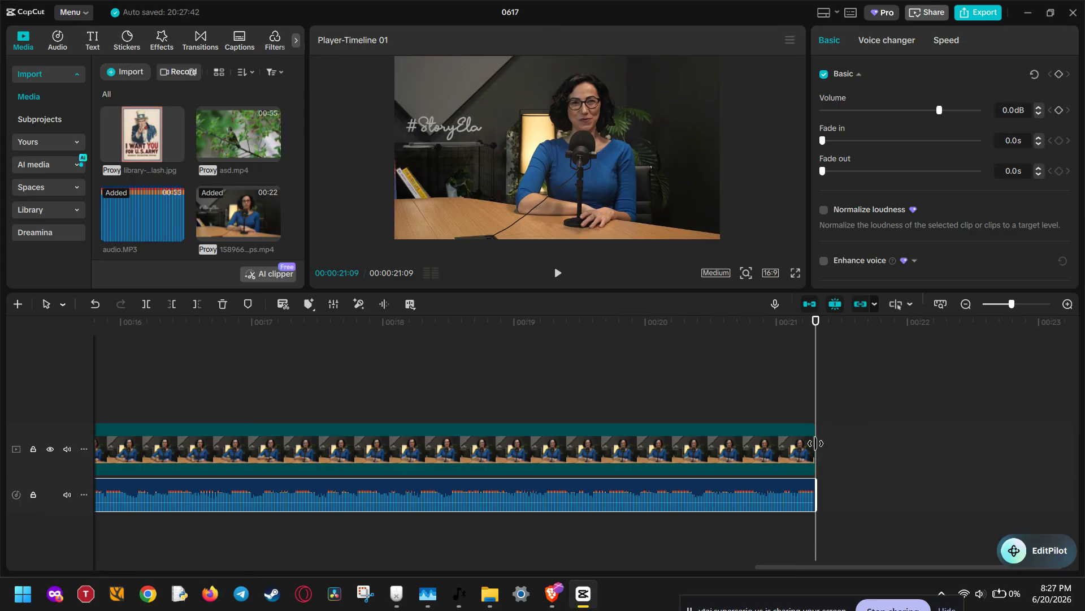
{"action": "left_click_drag", "start_coordinate": [1010, 303], "coordinate": [1047, 310]}
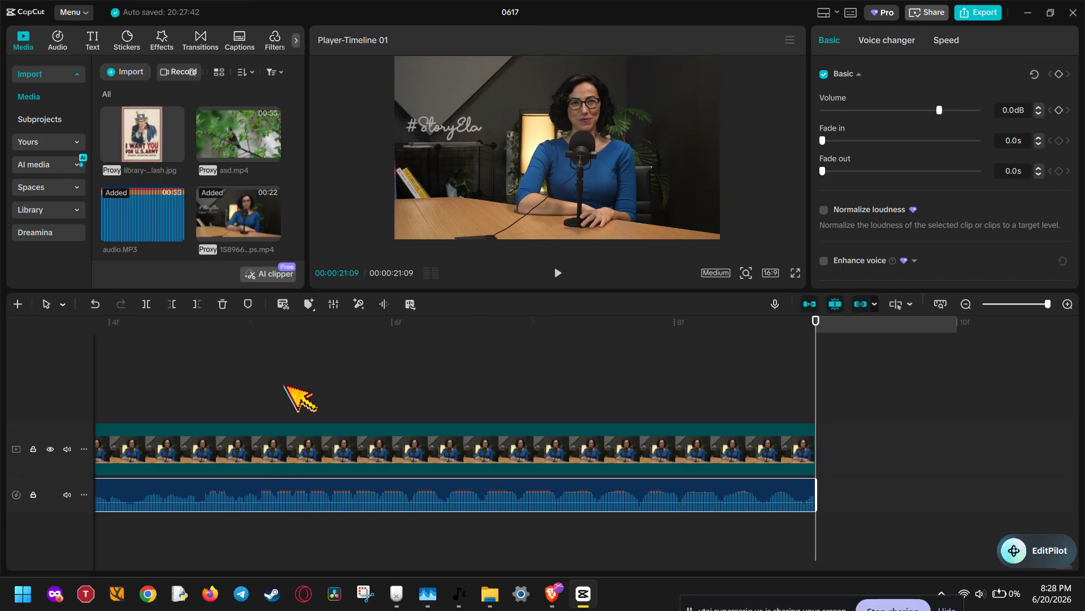
{"action": "left_click", "coordinate": [274, 334]}
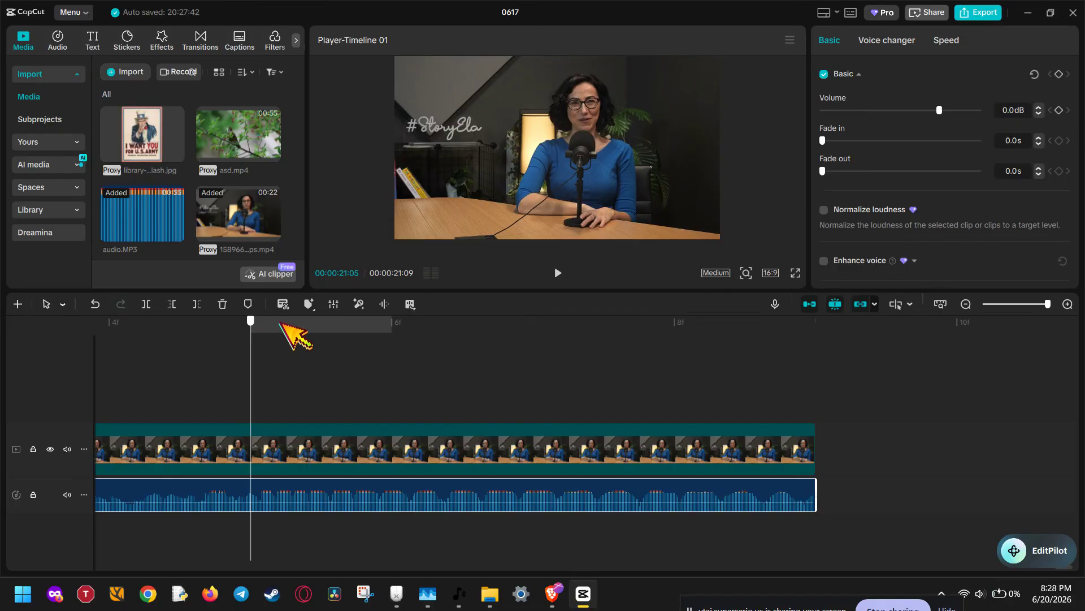
{"action": "left_click", "coordinate": [294, 365]}
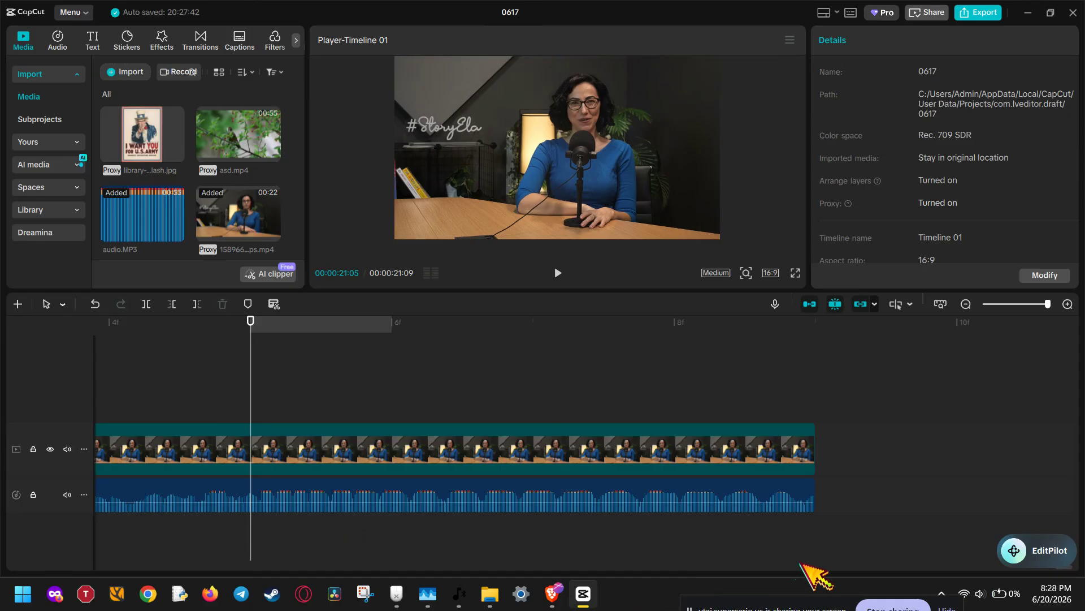
Step: Inspect the clips frame by frame around the 19-second mark, moving the playhead from 00:00:19:03 back to 00:00:19:01
{"action": "left_click", "coordinate": [918, 567]}
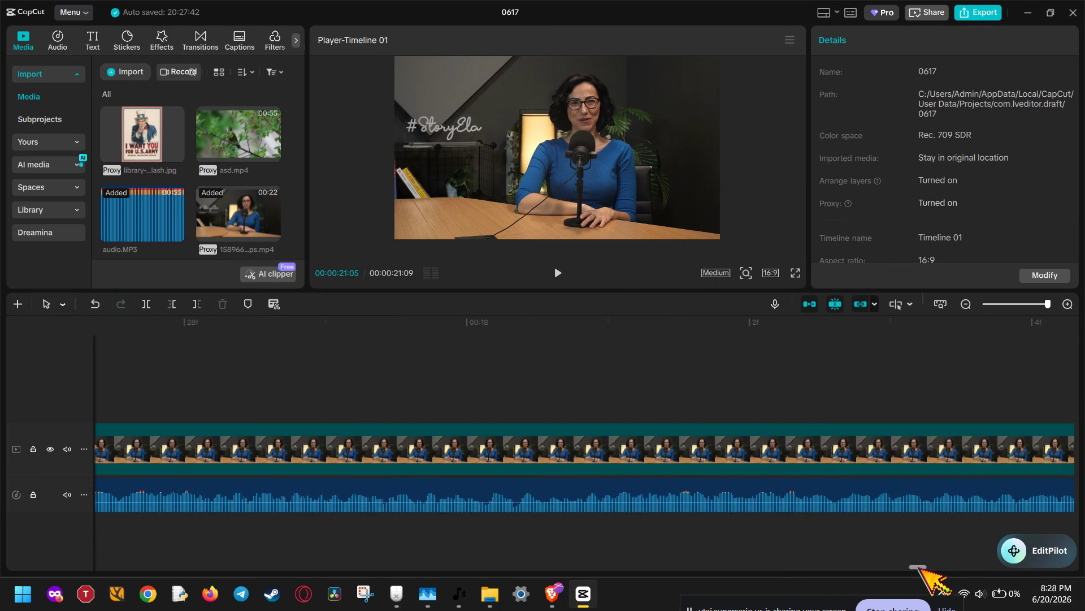
{"action": "left_click_drag", "start_coordinate": [918, 567], "coordinate": [965, 569]}
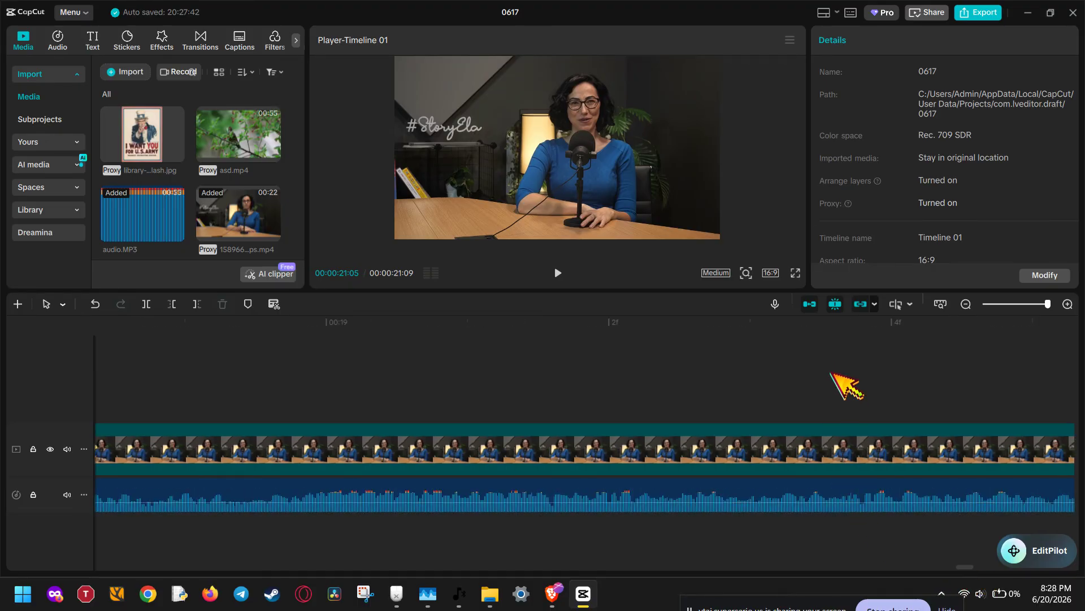
{"action": "left_click", "coordinate": [806, 333]}
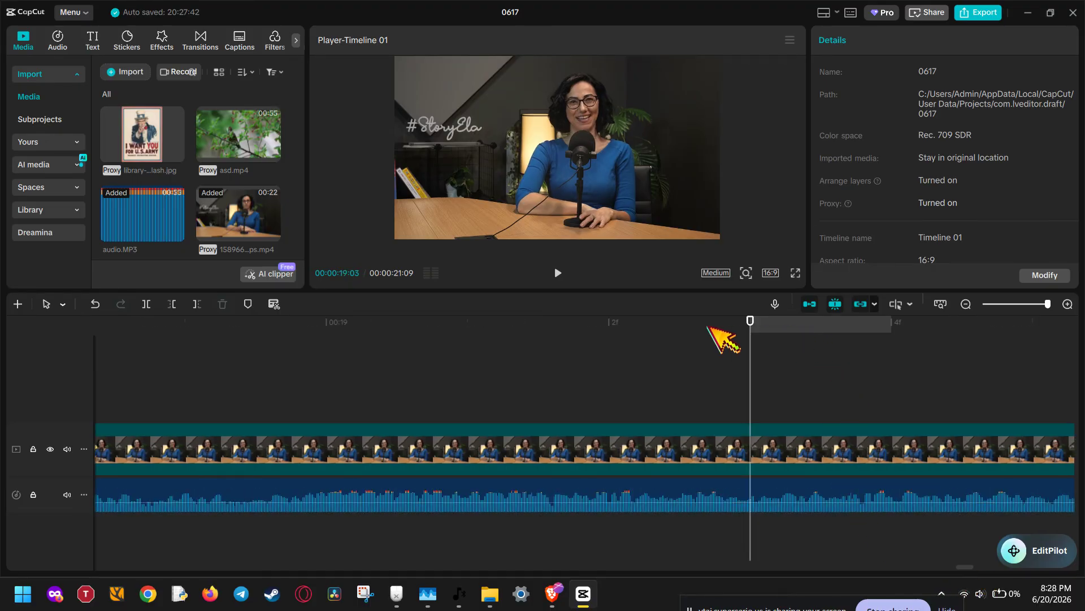
{"action": "left_click", "coordinate": [650, 321]}
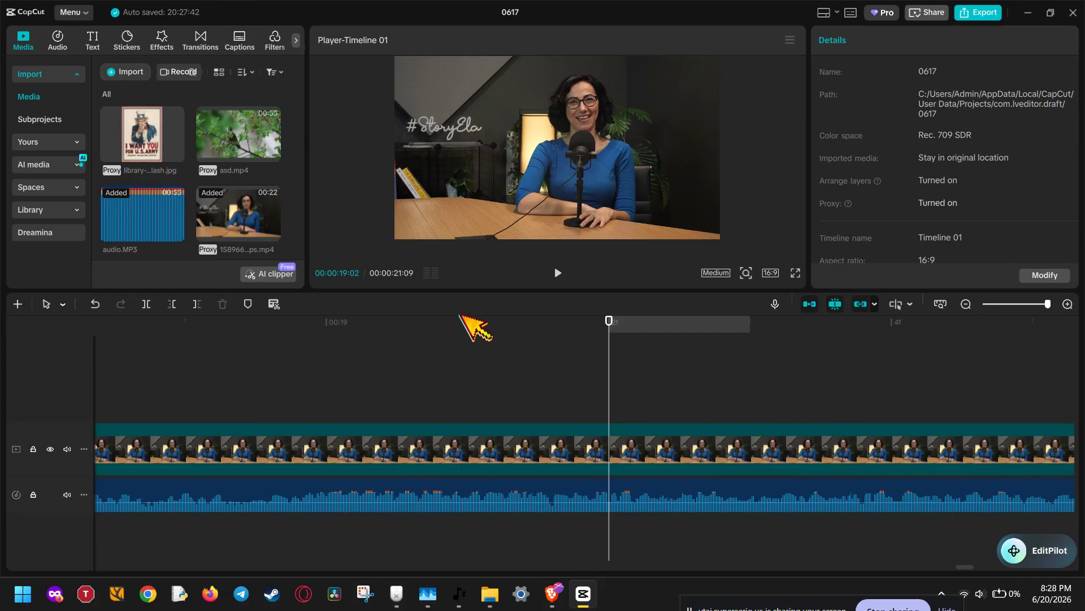
{"action": "left_click", "coordinate": [472, 323]}
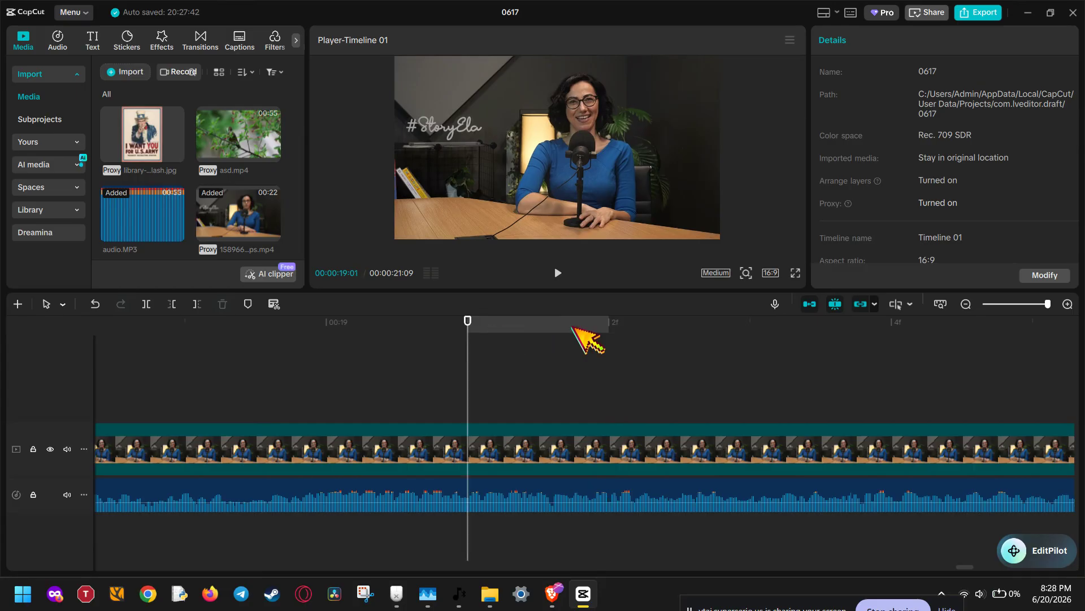
Step: Reduce the timeline magnification from single-frame level and move the playhead to 00:00:19:23
{"action": "left_click", "coordinate": [966, 305]}
{"action": "left_click", "coordinate": [966, 305]}
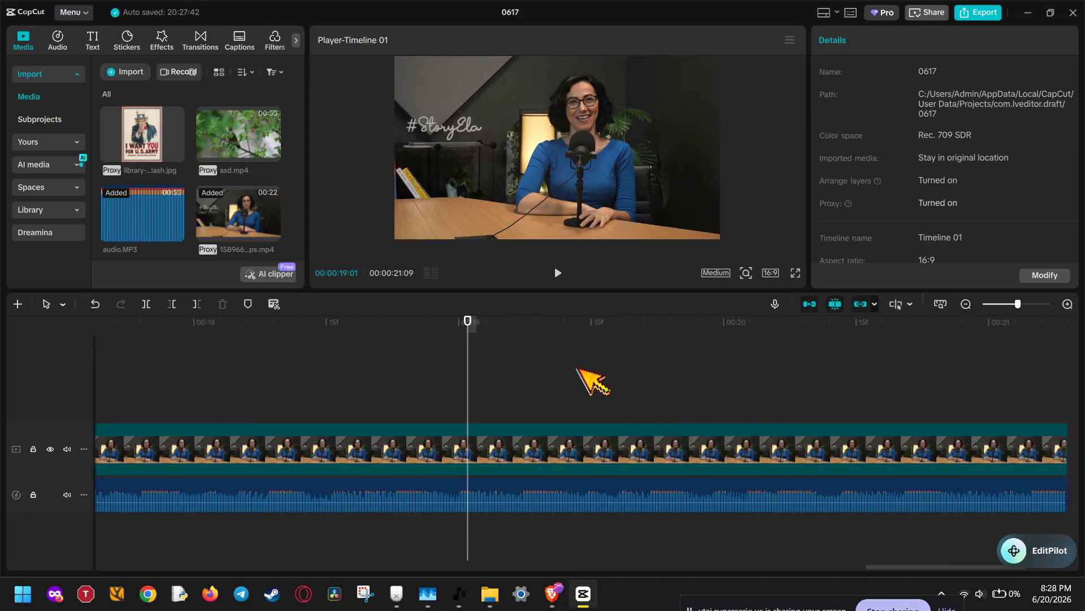
{"action": "left_click_drag", "start_coordinate": [469, 402], "coordinate": [661, 403]}
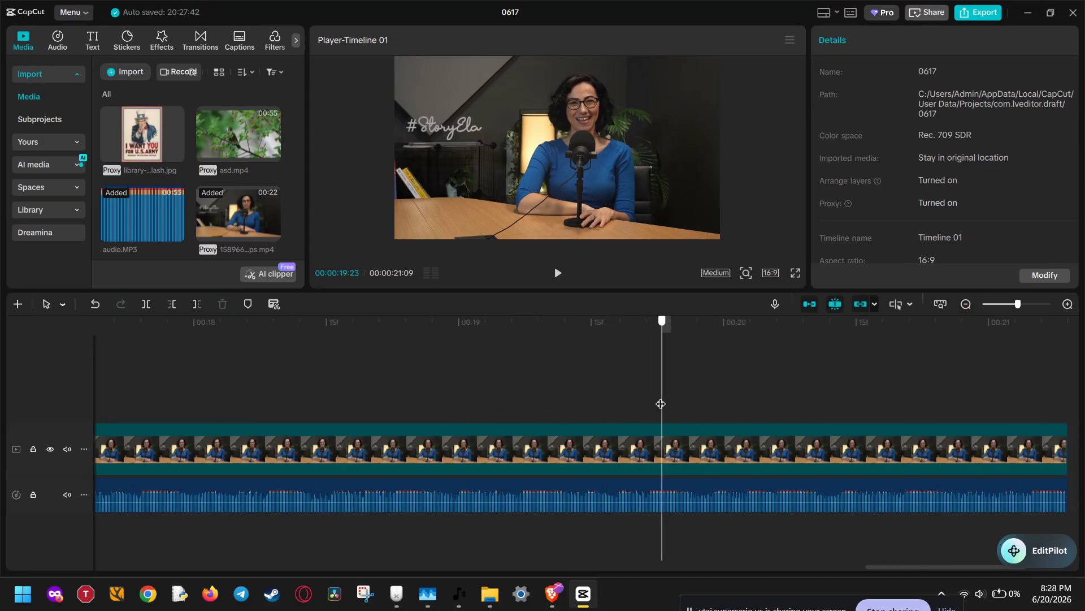